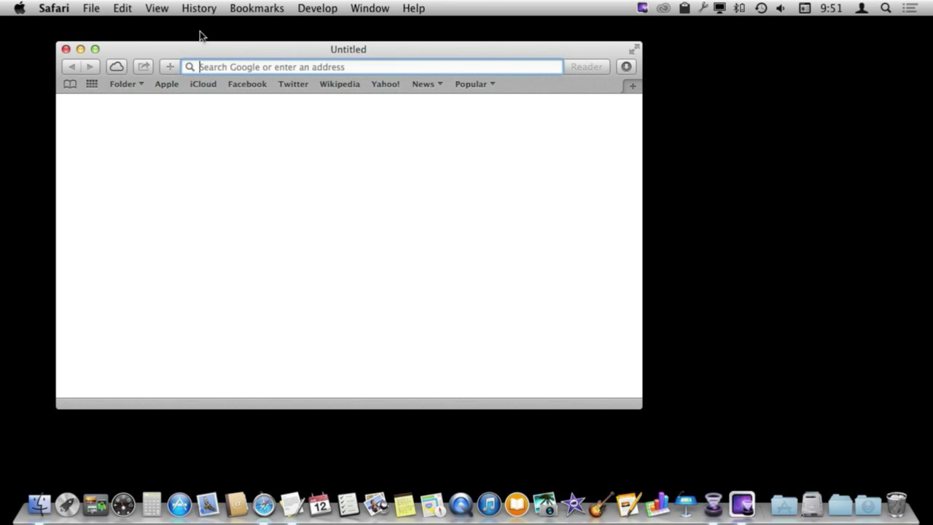
Open the Apple menu showing About This Mac, System Preferences, Sleep, Restart and Shut Down.
left_click(19, 9)
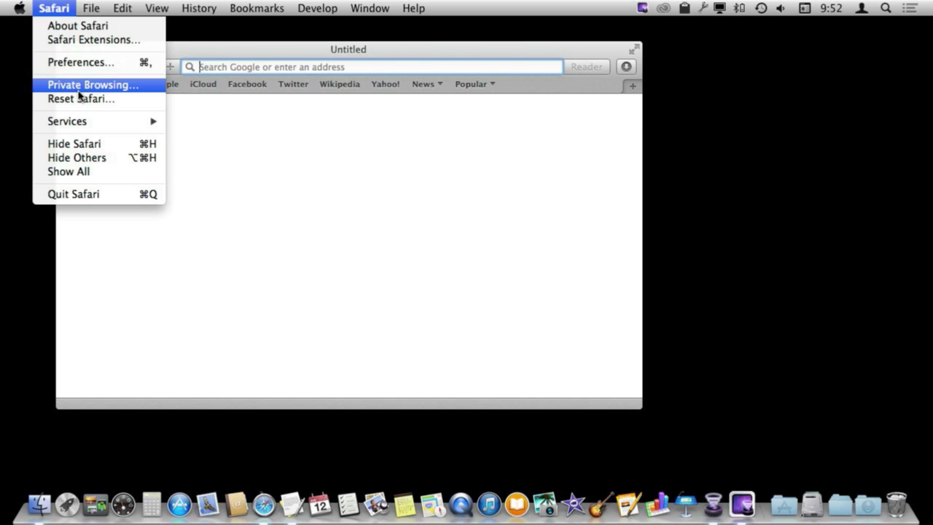
Close the Safari menu without choosing anything, then launch Maps from the Dock.
left_click(271, 52)
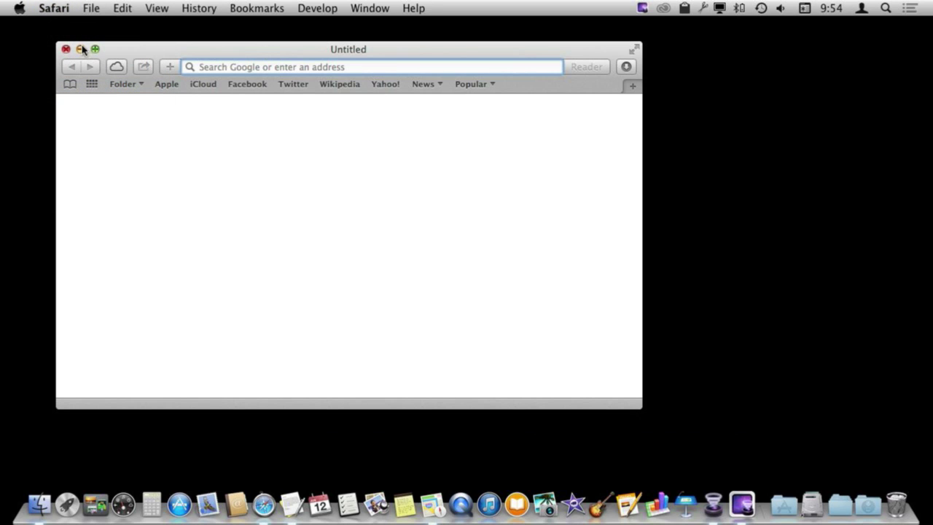
left_click(58, 8)
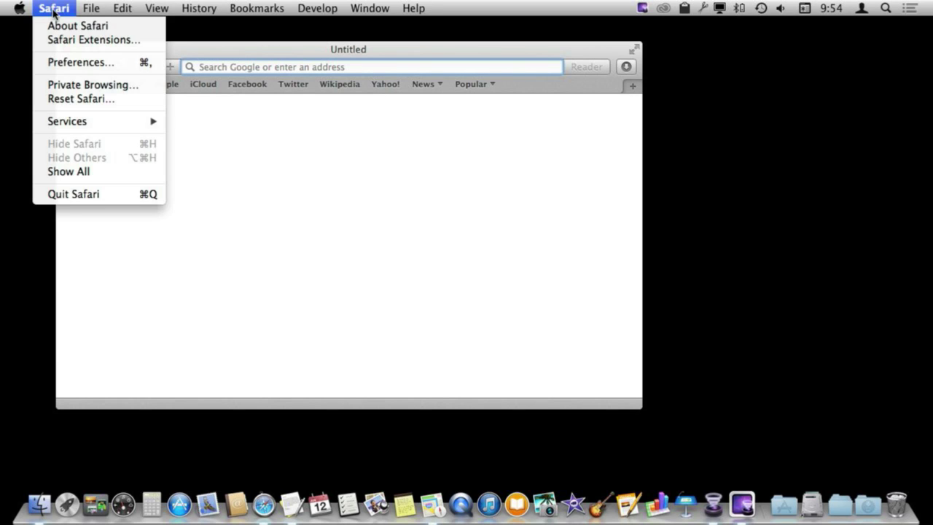
left_click(58, 8)
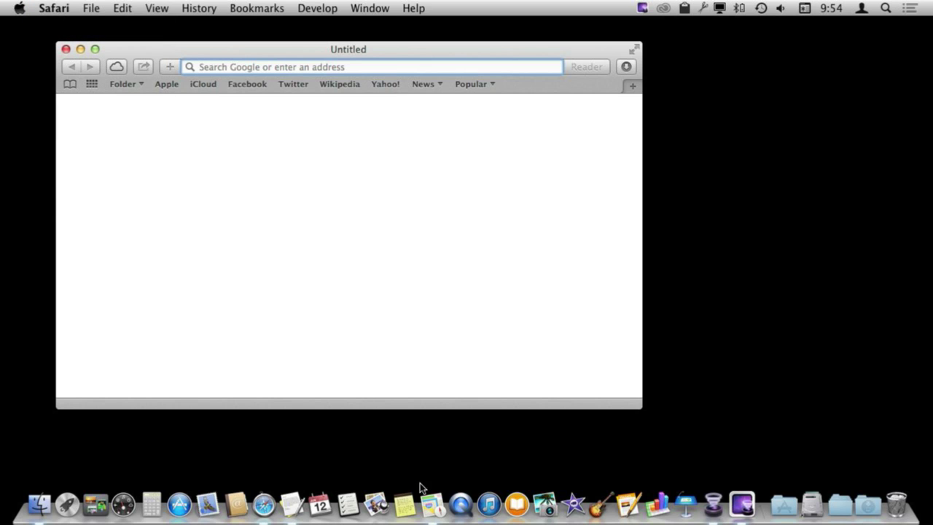
left_click(437, 507)
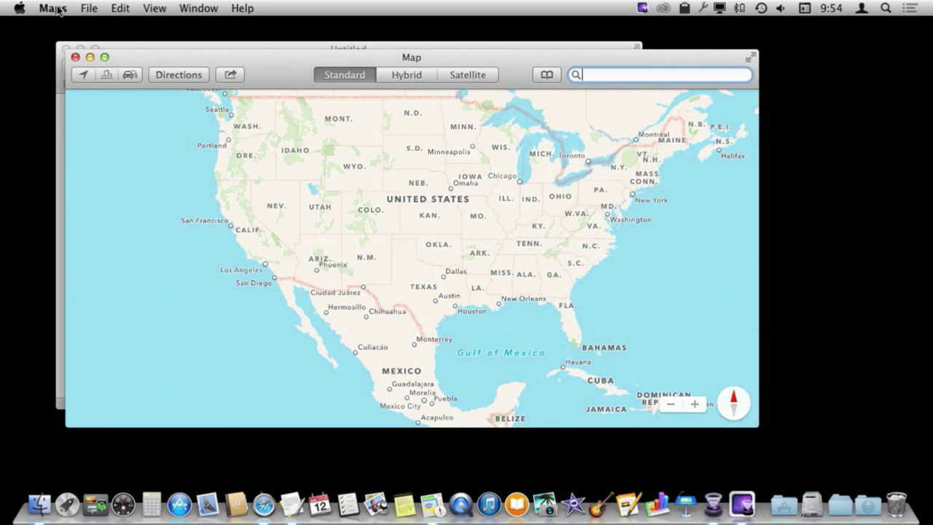
Browse the Maps and File menus in Maps, then return to the Safari window.
left_click(58, 9)
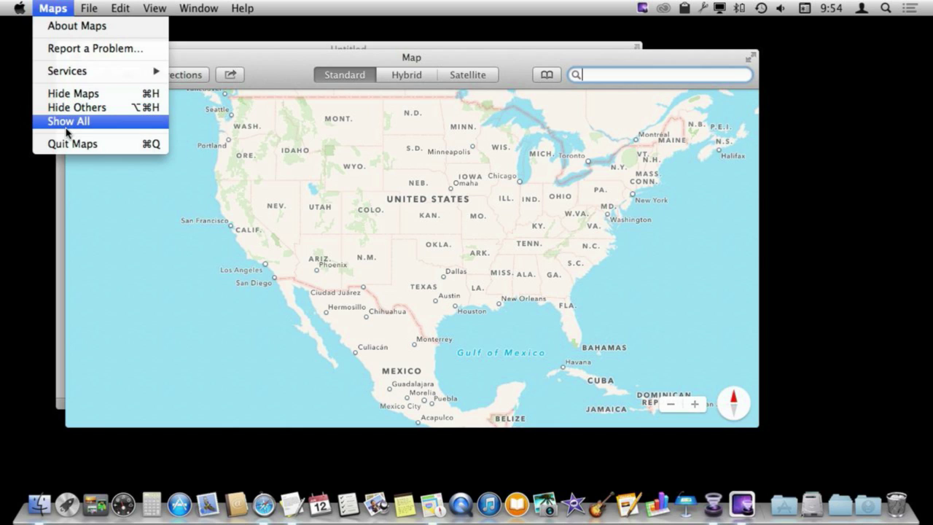
left_click(84, 9)
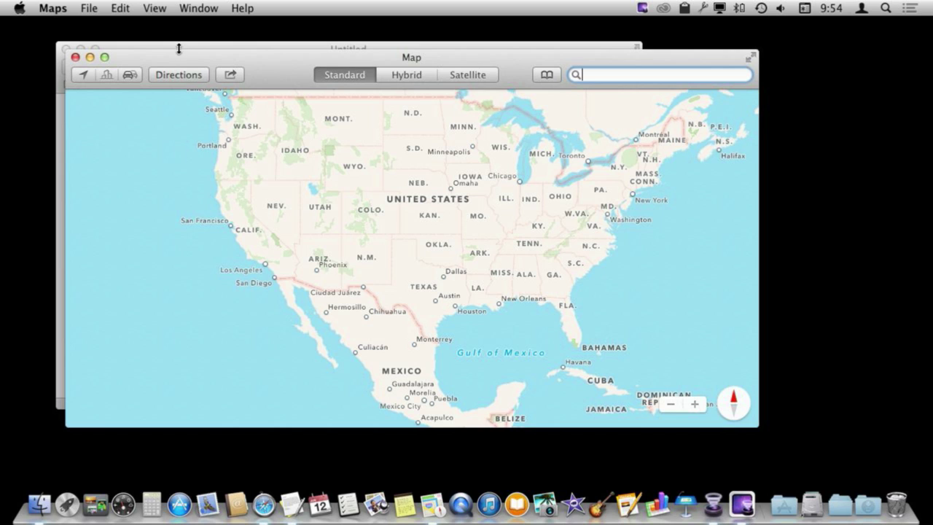
left_click(262, 506)
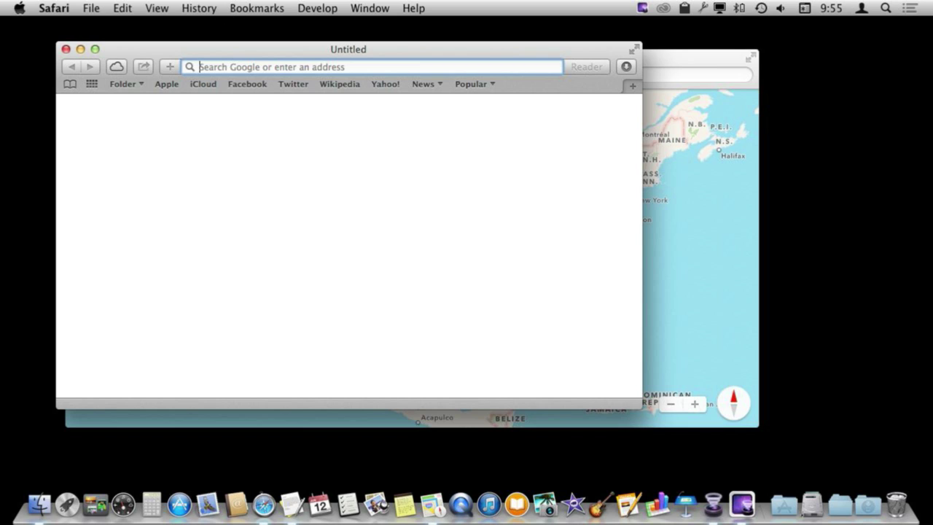
Compare the Edit menus of Safari and Maps, ending with Safari in front.
left_click(122, 8)
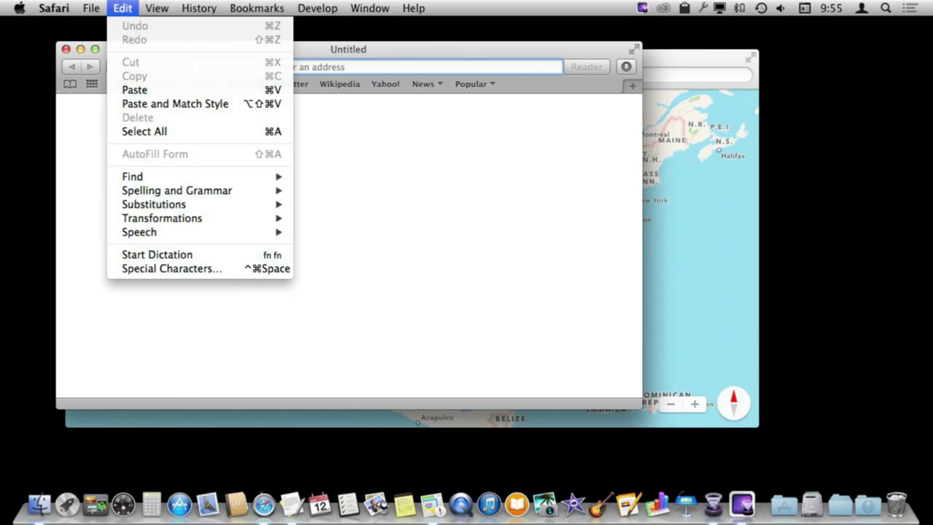
left_click(653, 62)
left_click(120, 8)
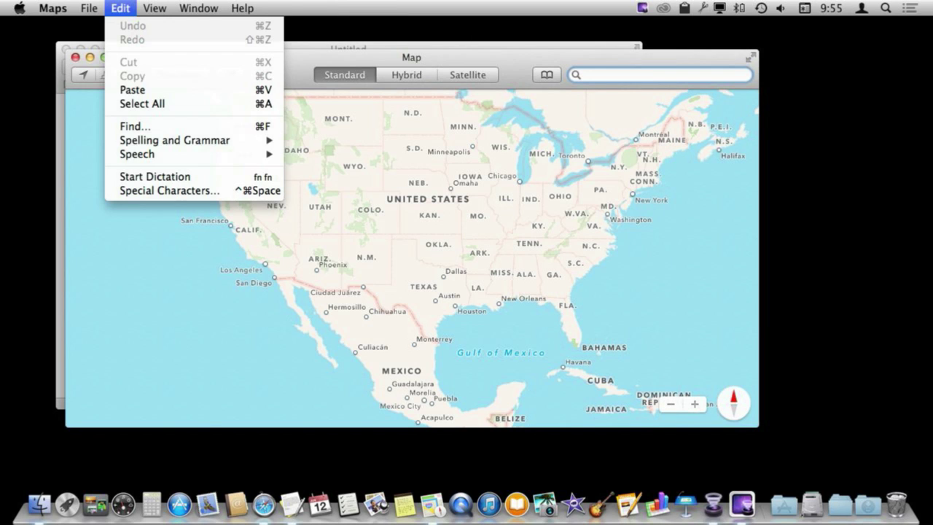
key("Escape")
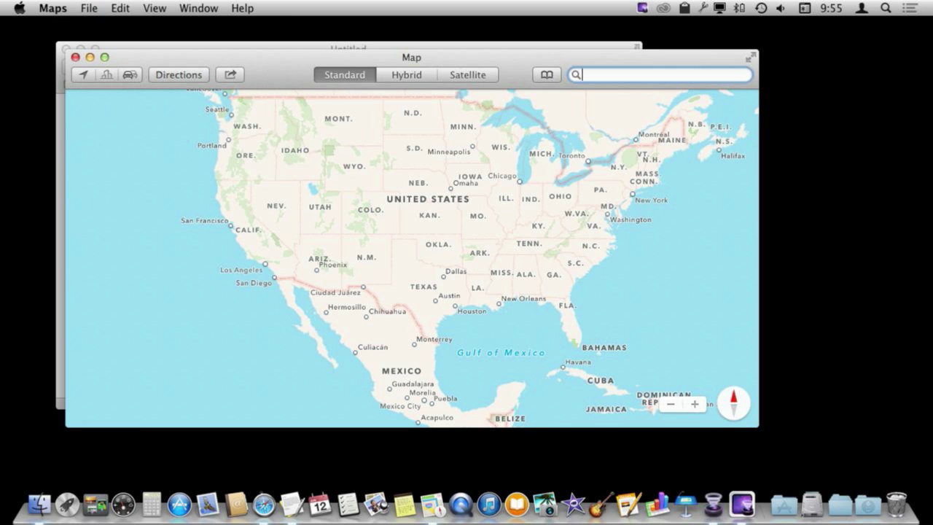
left_click(121, 8)
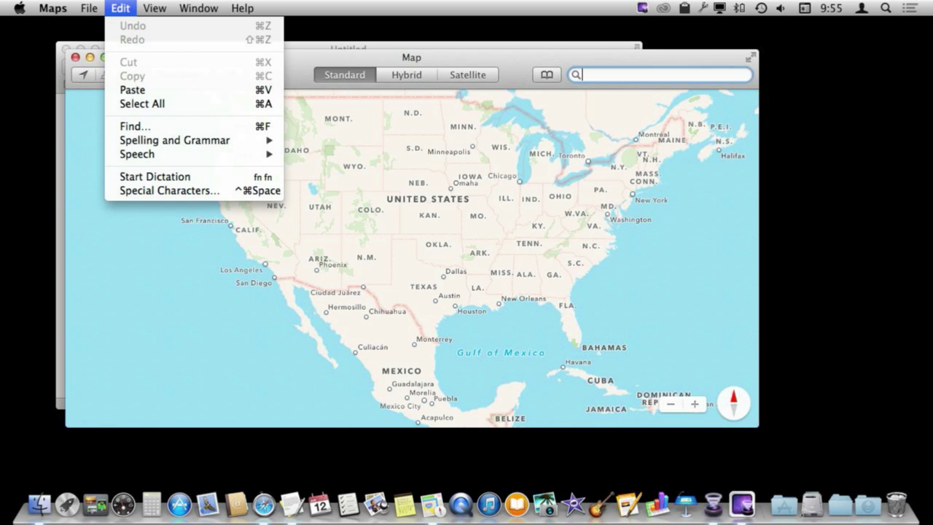
left_click(121, 9)
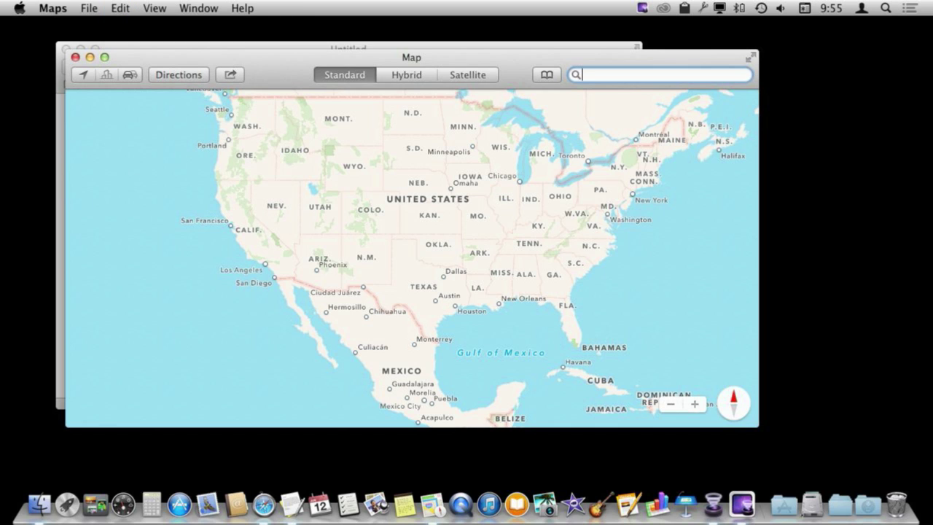
left_click(168, 45)
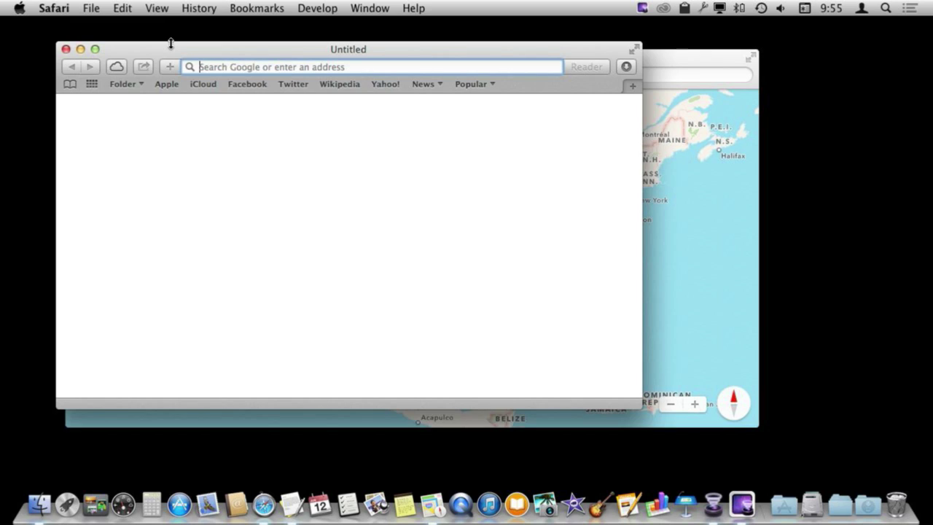
Review Safari's Edit menu, then open its View menu.
left_click(132, 8)
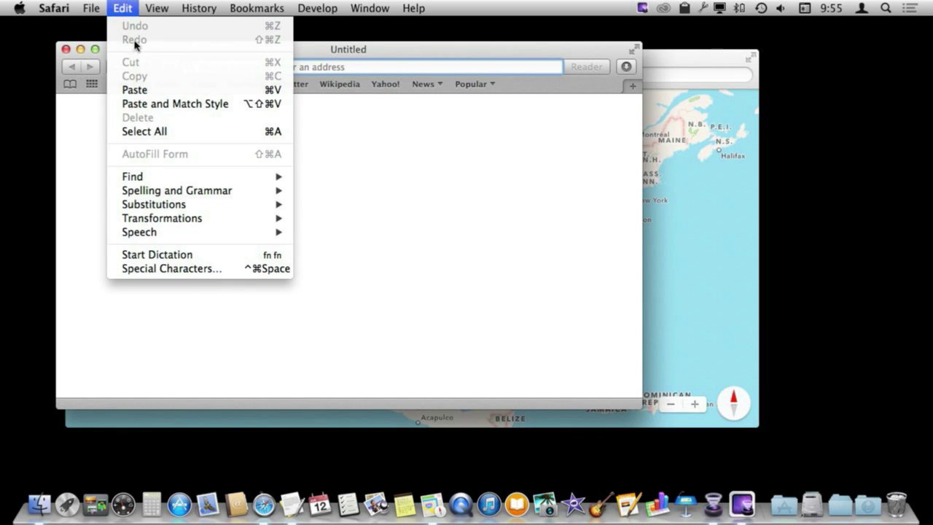
key("Escape")
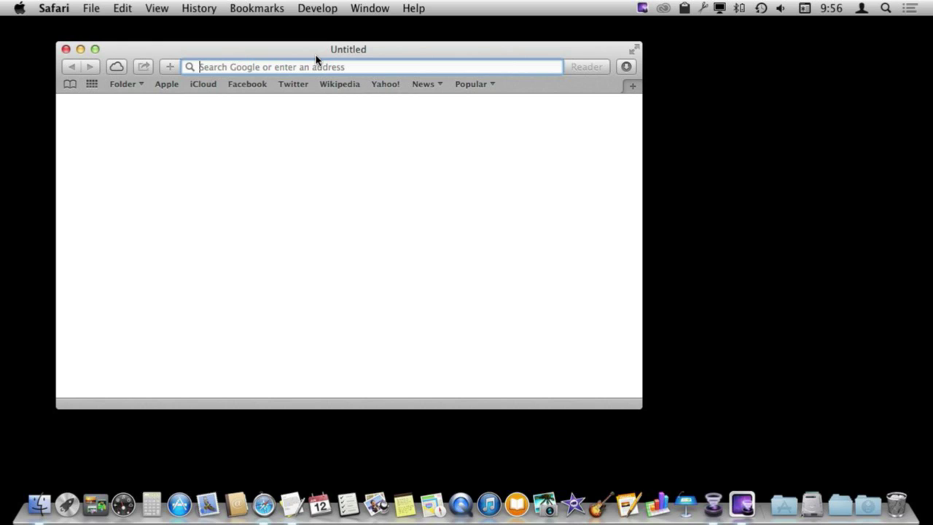
left_click(162, 10)
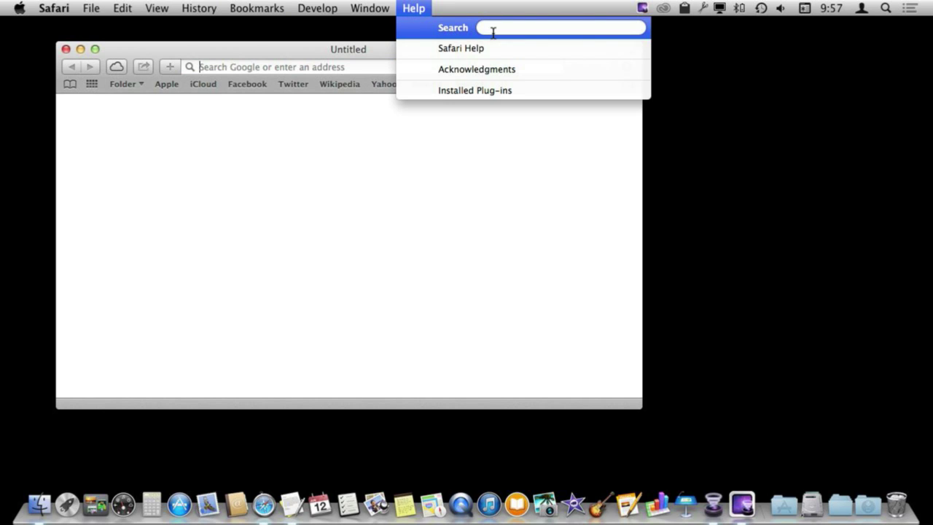
Search Safari Help for 'down' to locate Show Downloads, then dismiss the results.
type("dow")
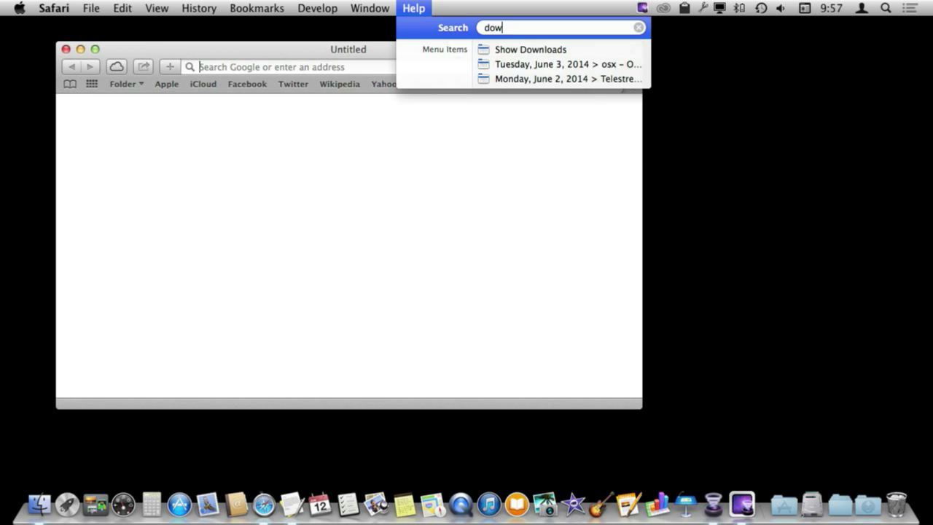
type("n")
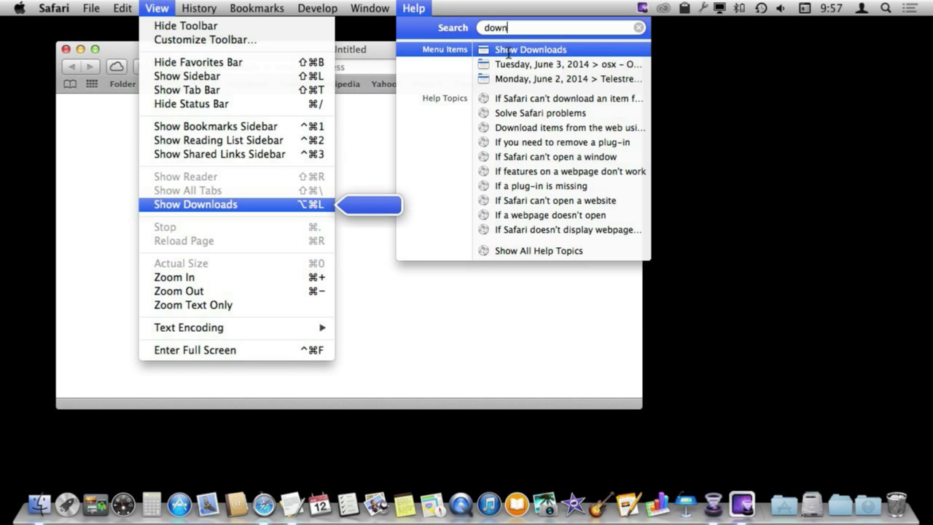
left_click(277, 51)
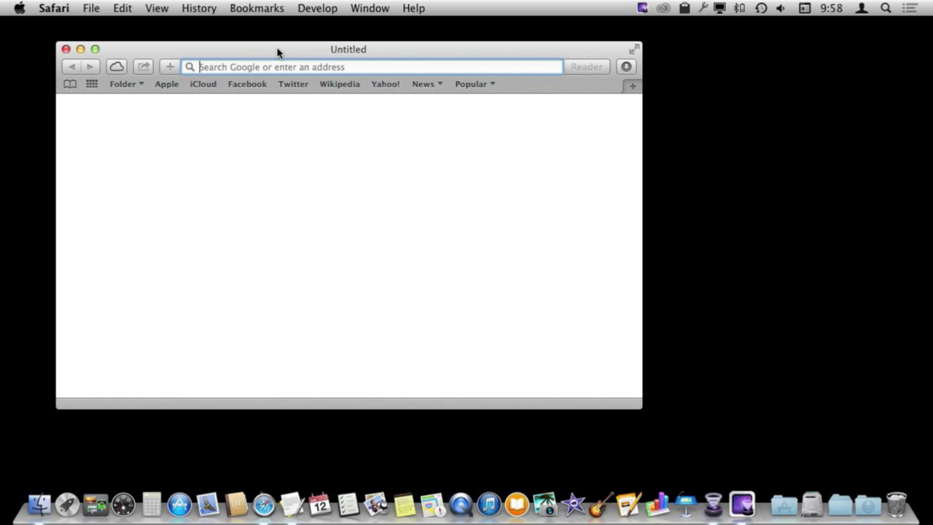
left_click(90, 8)
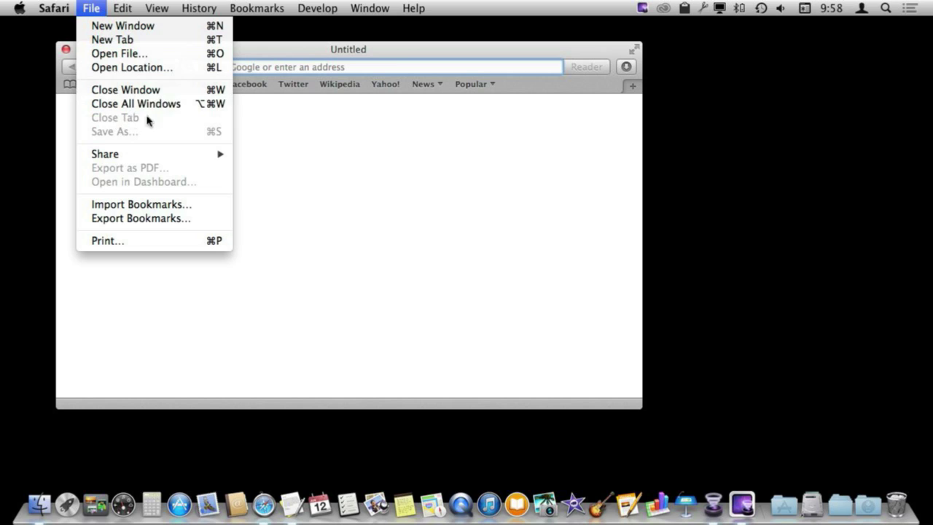
key("super+t")
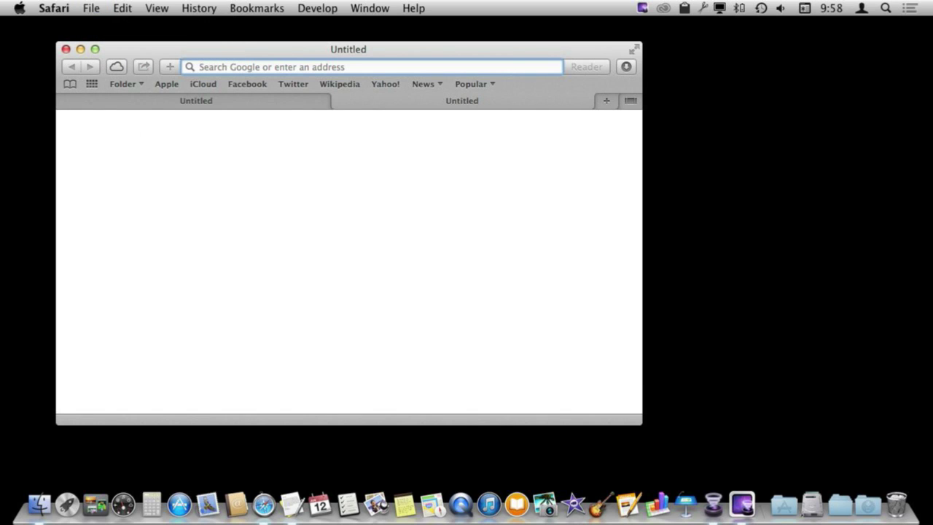
left_click(91, 8)
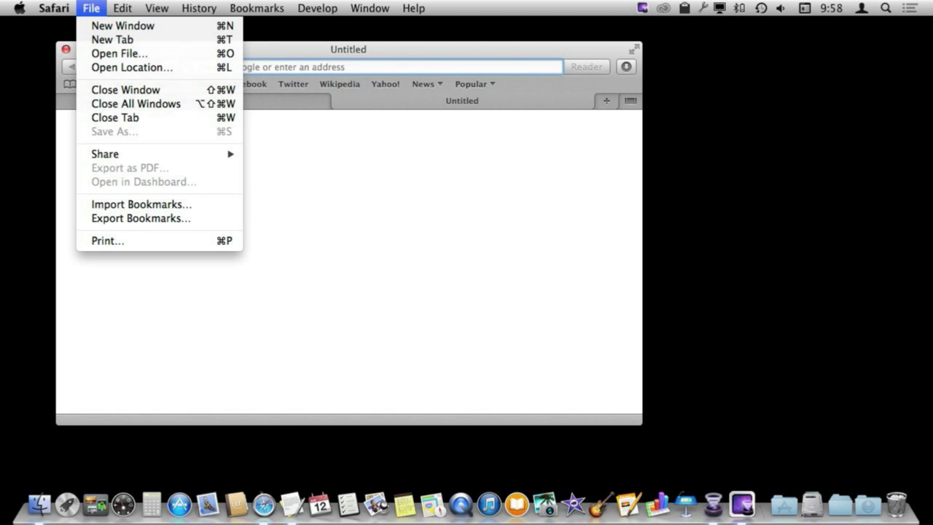
key("alt")
key("Left")
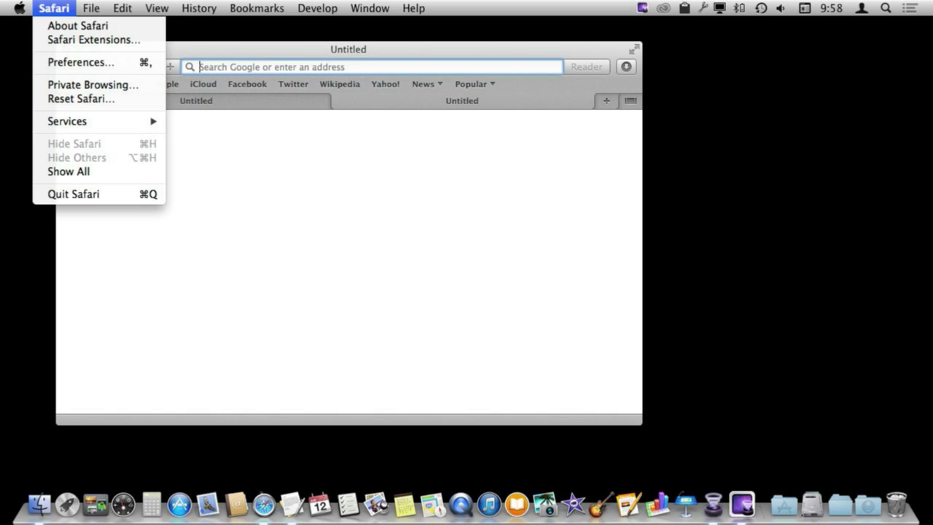
key("alt")
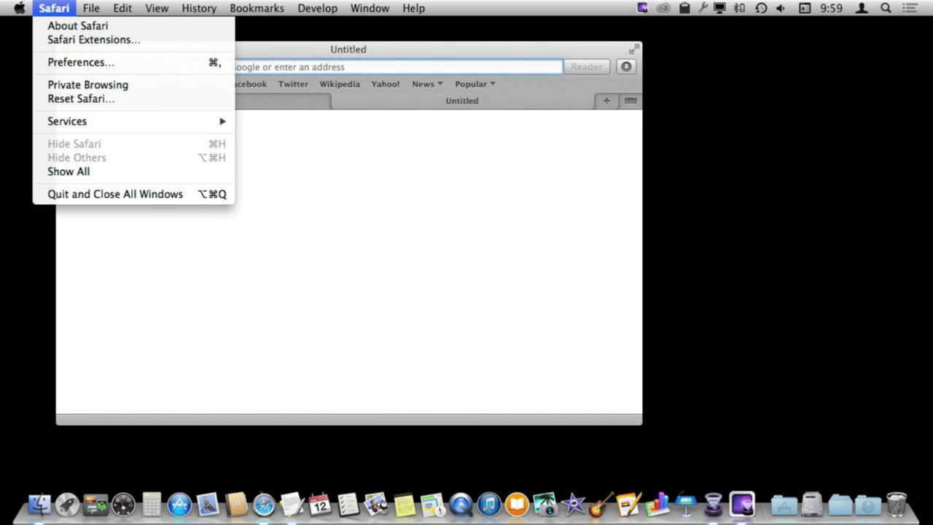
key("Right")
key("Right")
key("Right")
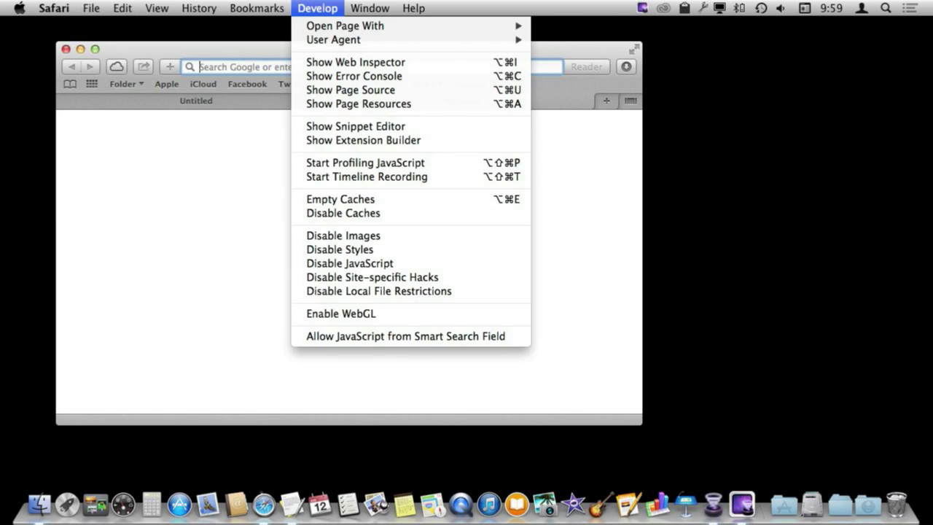
key("Right")
key("alt")
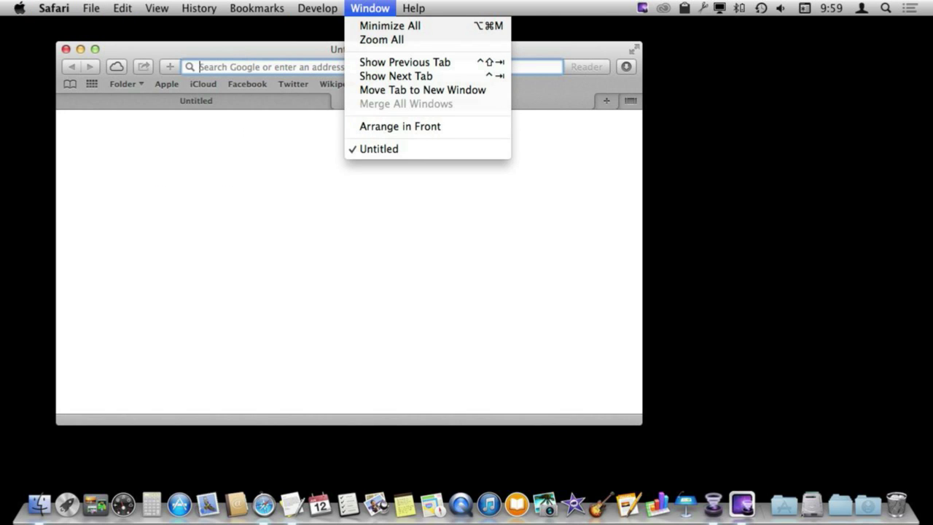
key("alt")
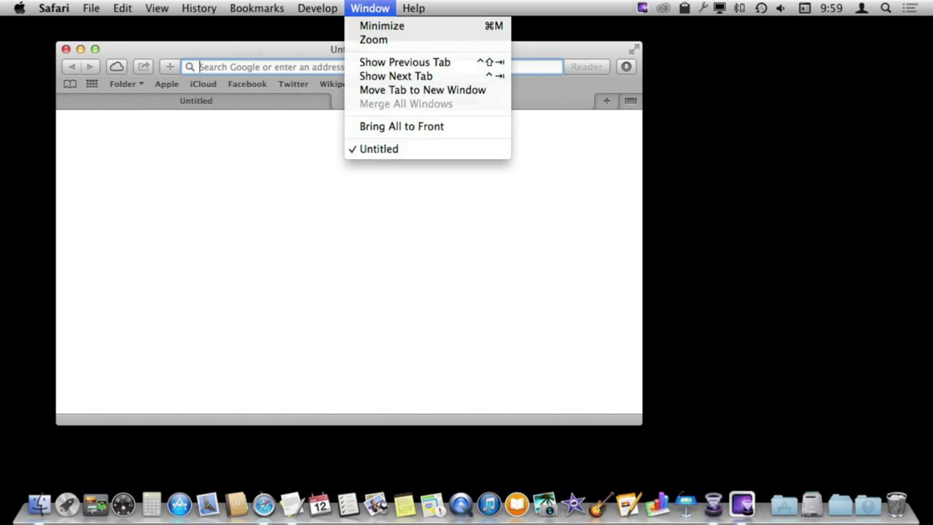
left_click(259, 52)
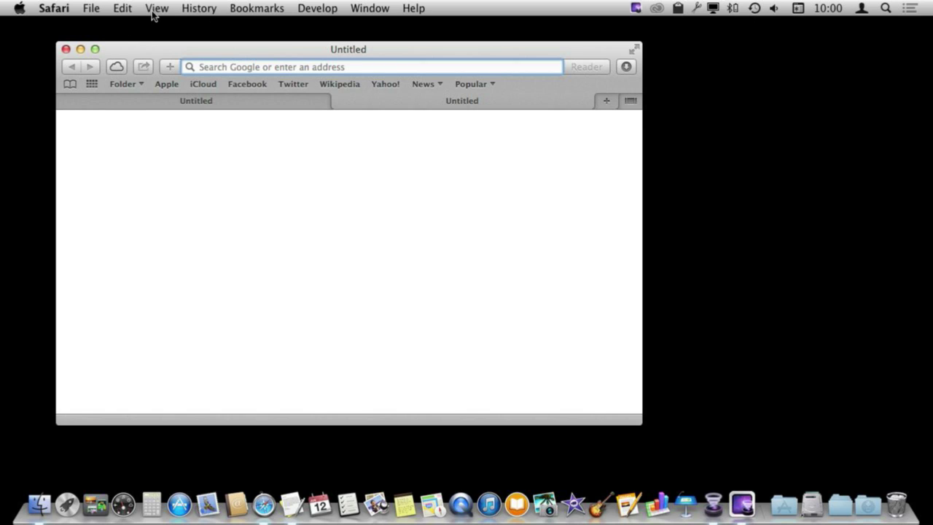
left_click(121, 10)
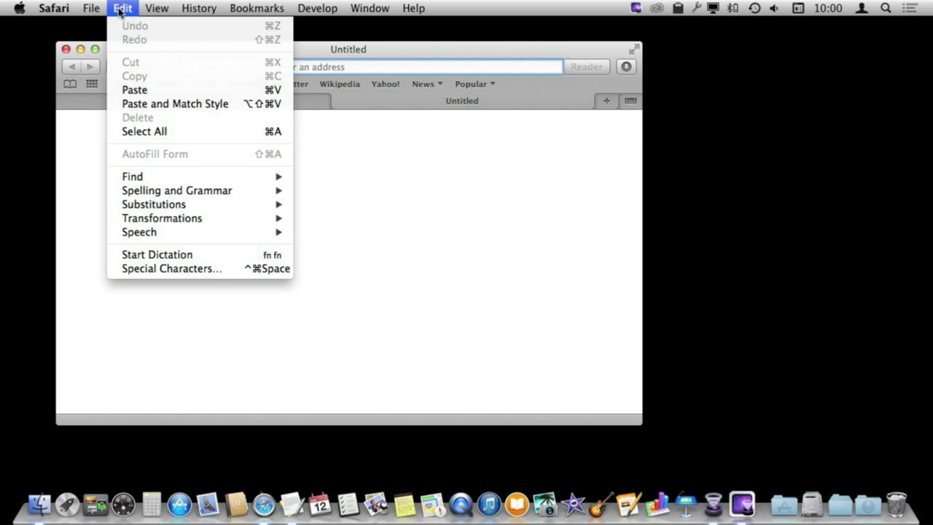
key("Down")
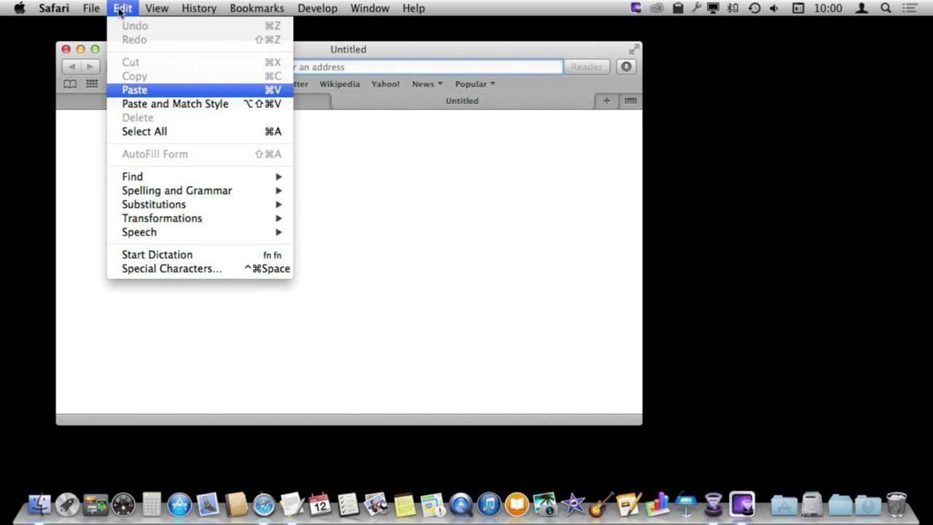
key("Down")
key("Down")
key("Down")
key("Down")
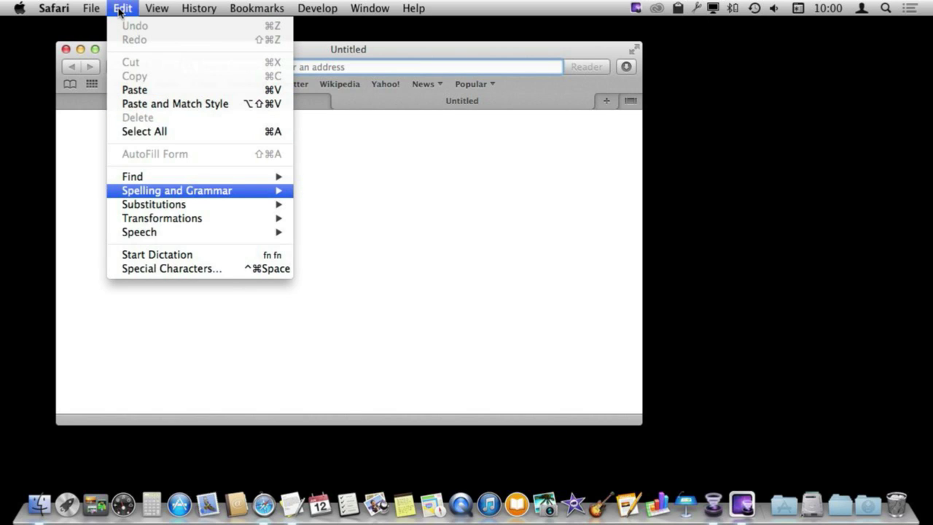
key("Down")
key("Down")
key("Up")
key("Up")
key("Up")
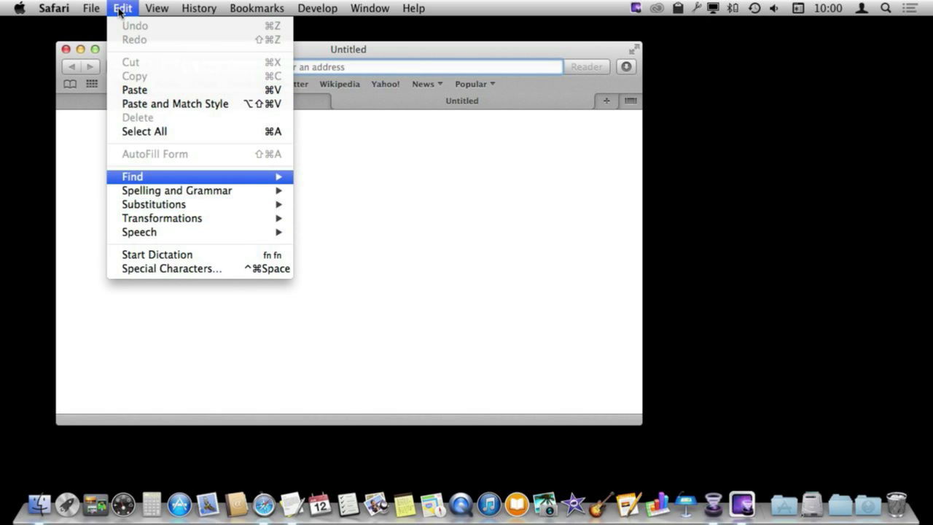
key("Right")
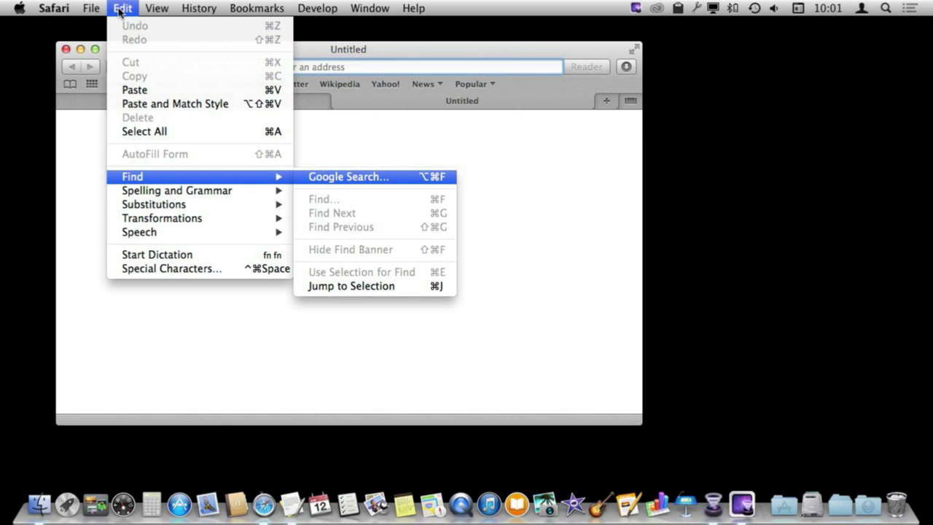
key("Left")
key("Up")
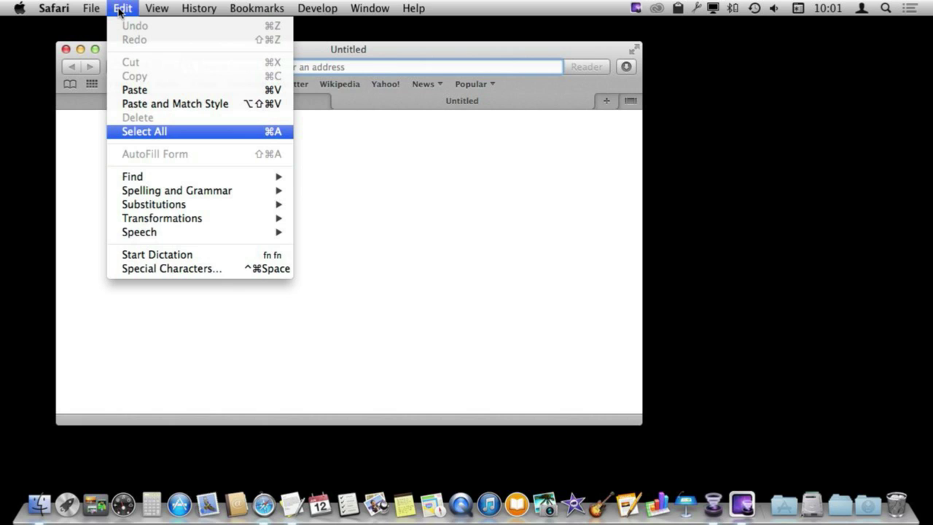
key("Right")
key("Right")
key("Left")
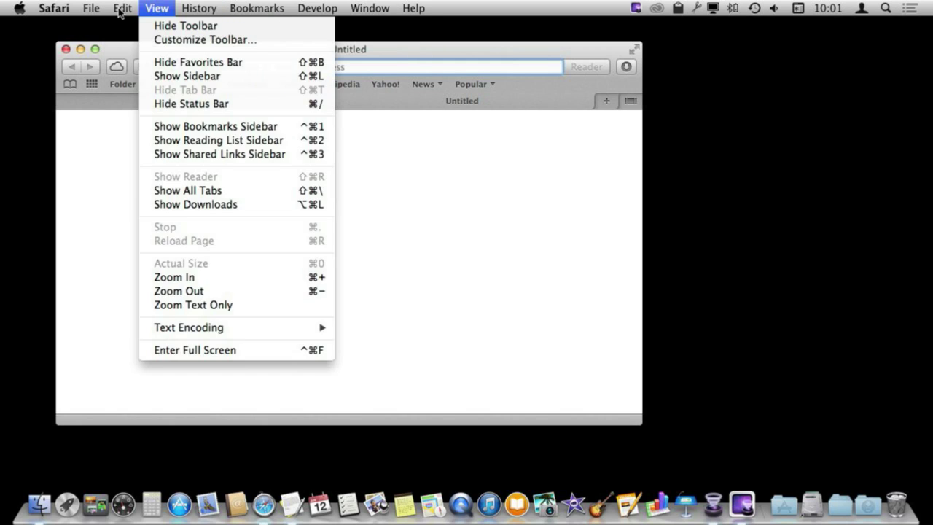
key("Left")
key("Left")
key("Right")
key("Right")
key("Right")
key("Right")
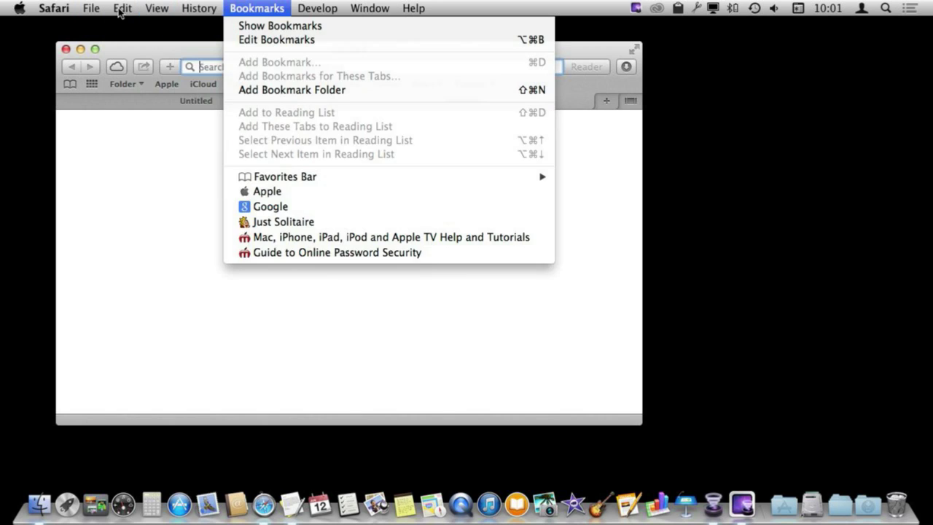
key("Left")
key("Left")
key("Left")
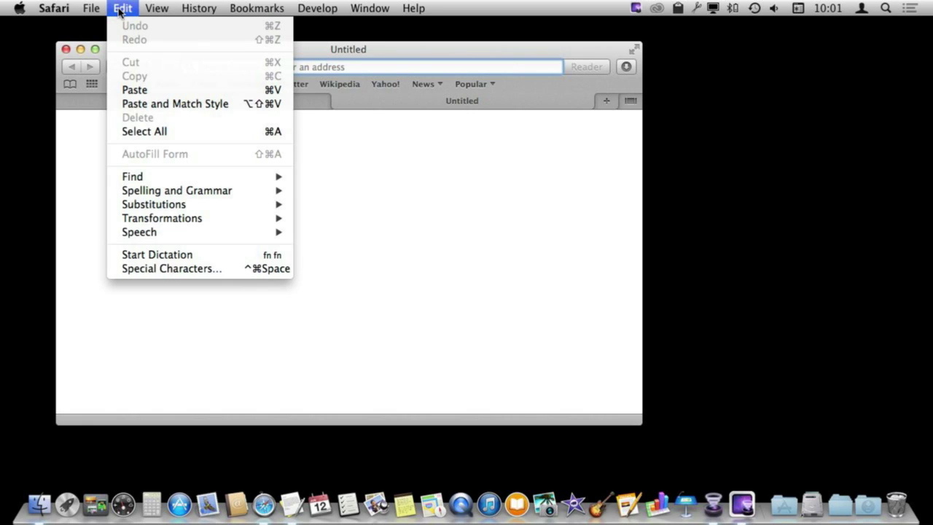
key("Down")
key("Down")
key("Up")
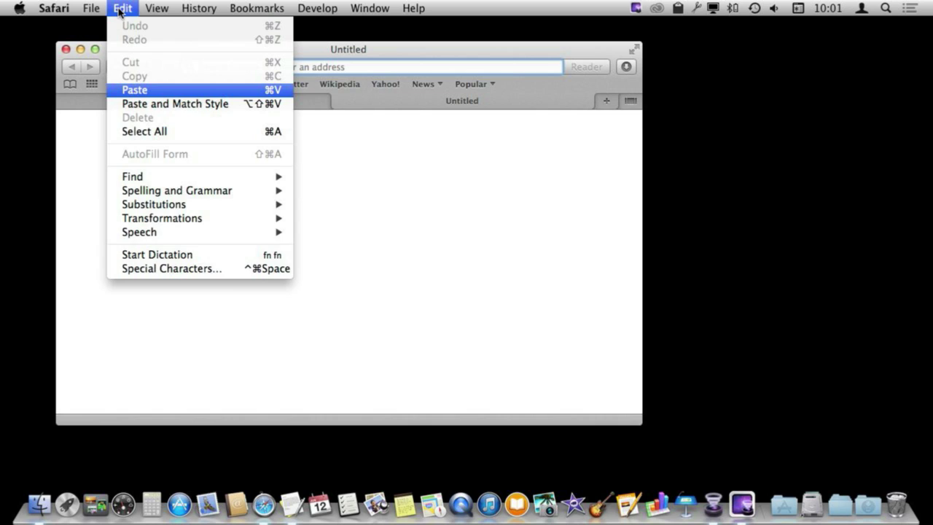
key("Escape")
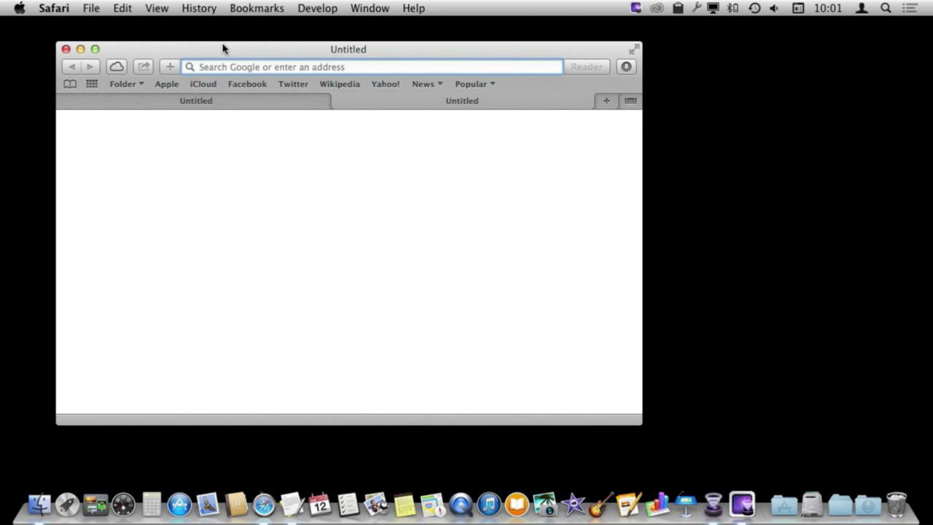
Find the ^F2 'Move focus to the menu bar' shortcut in Keyboard preferences, then close them.
left_click(19, 8)
left_click(38, 72)
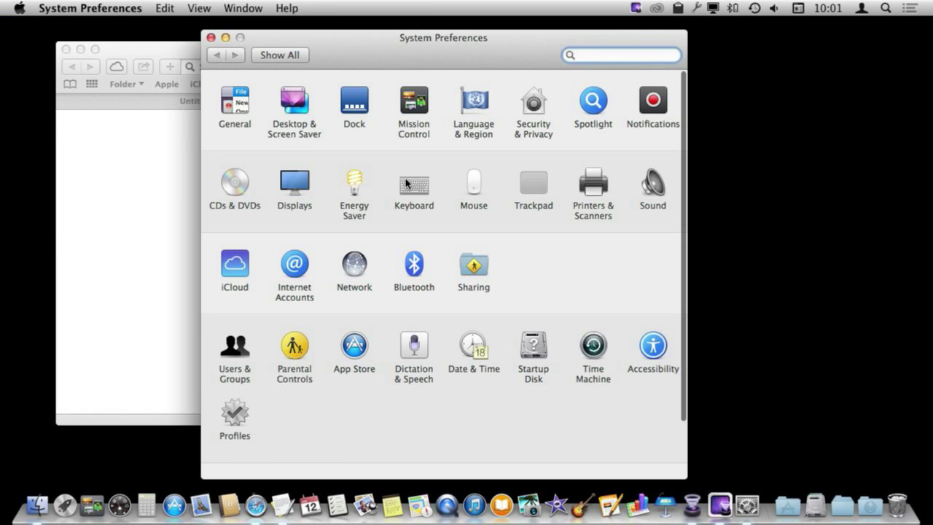
left_click(412, 188)
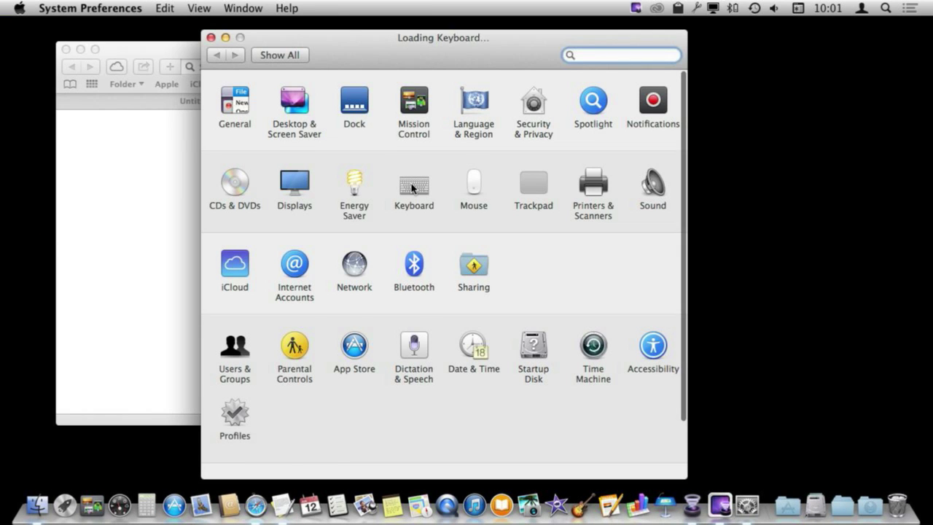
left_click(452, 96)
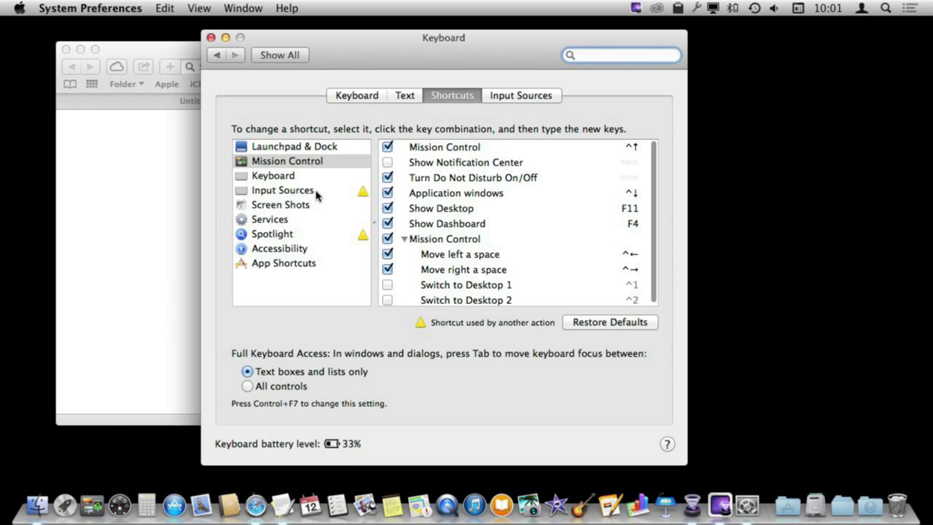
left_click(287, 177)
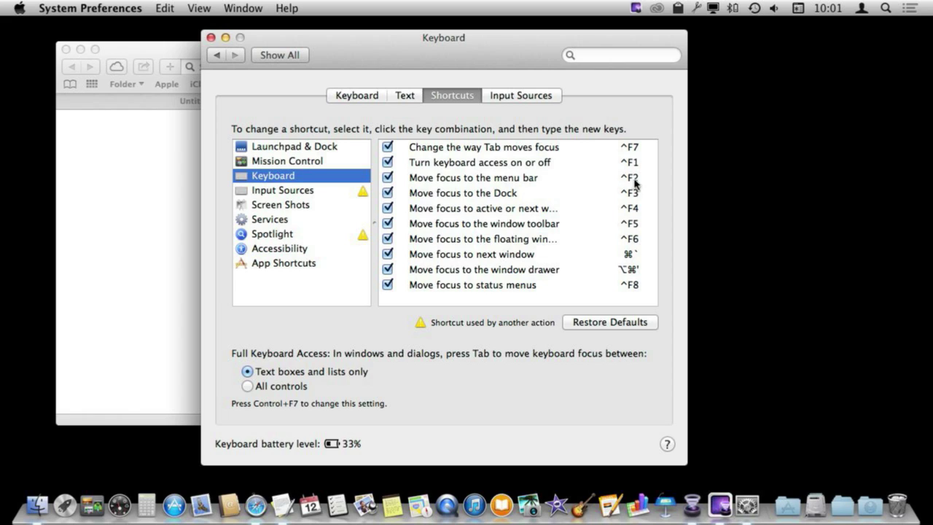
left_click(448, 182)
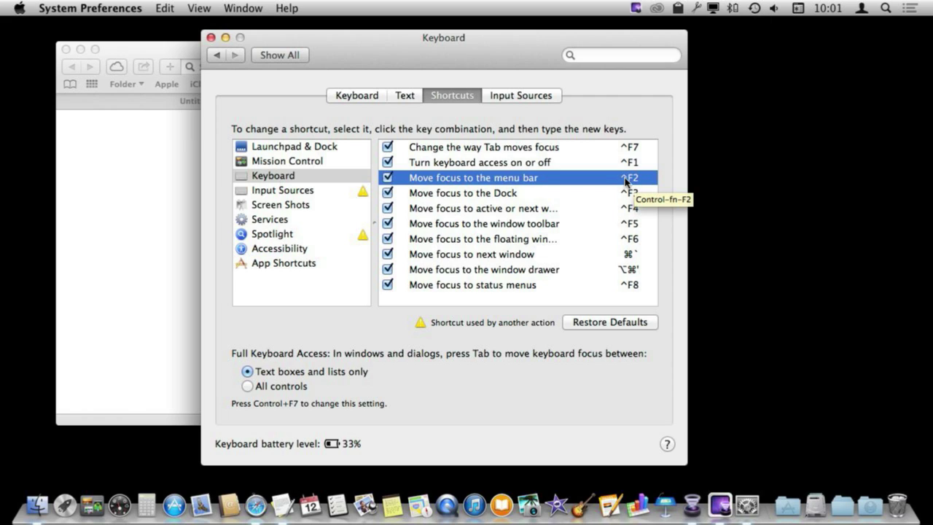
left_click(358, 96)
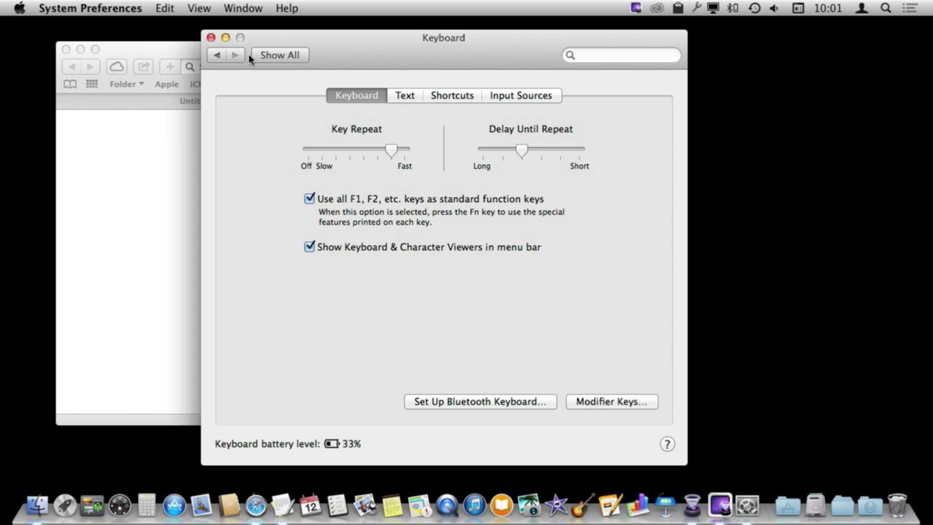
left_click(210, 38)
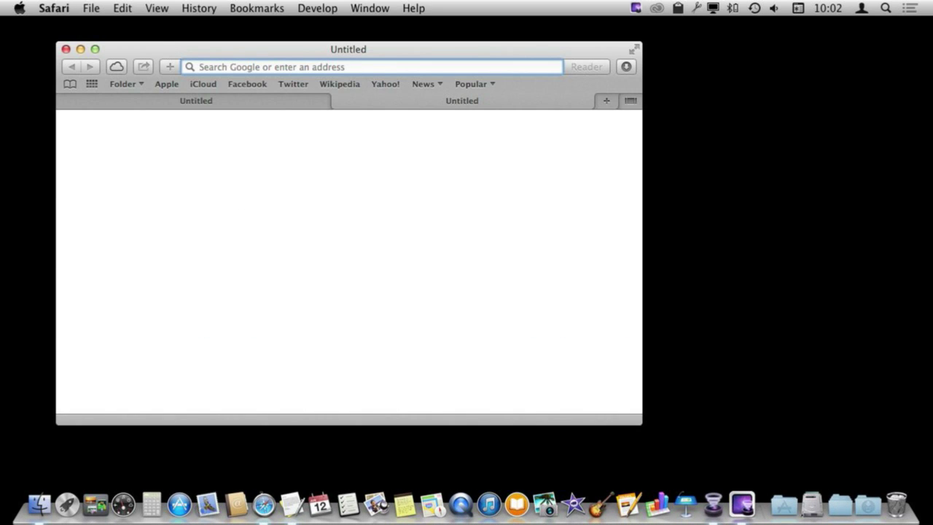
Use Control-F2 and arrow keys to open Bookmarks and highlight Add Bookmark Folder.
key("ctrl+F2")
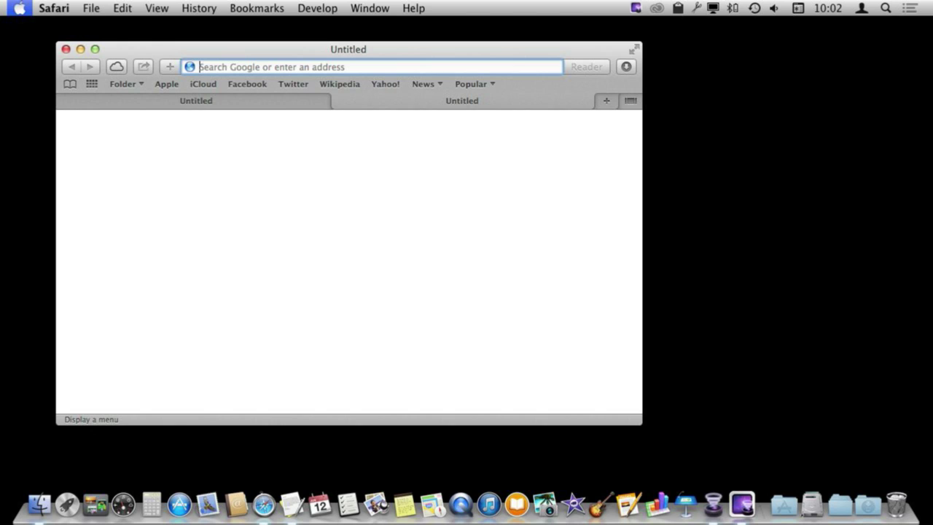
key("Right")
key("Right")
key("Right")
key("Right")
key("Right")
key("Right")
key("Down")
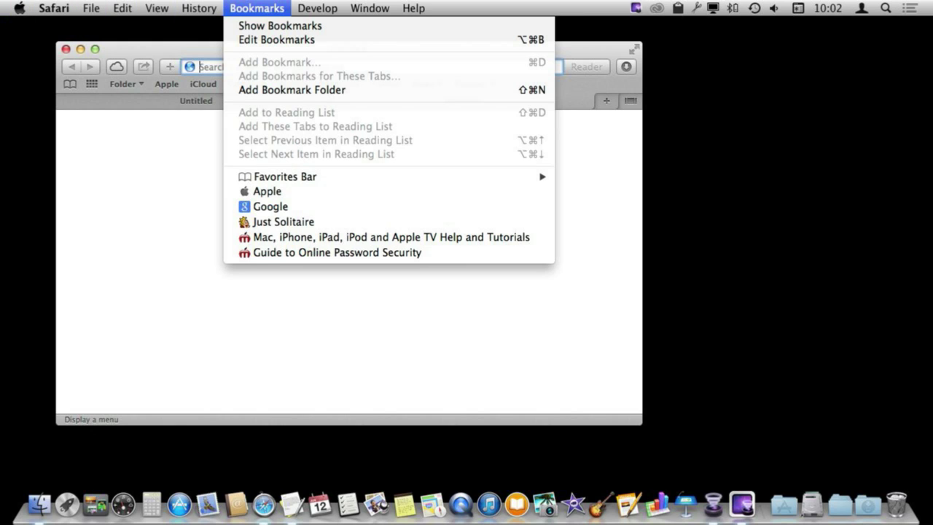
key("Down")
key("Down")
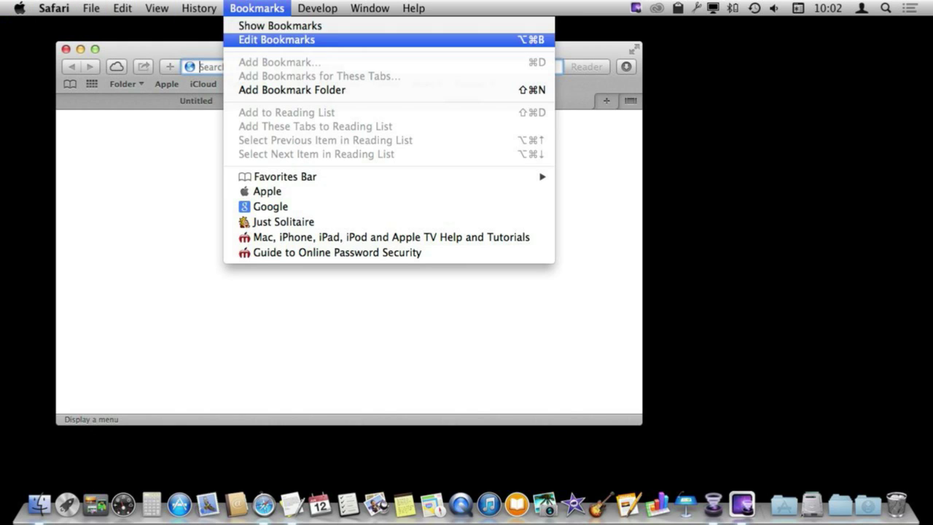
key("Down")
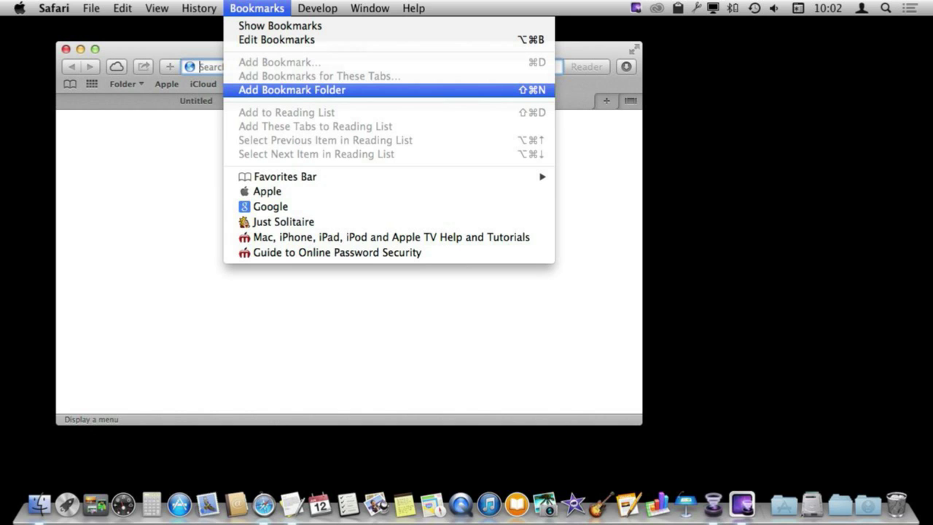